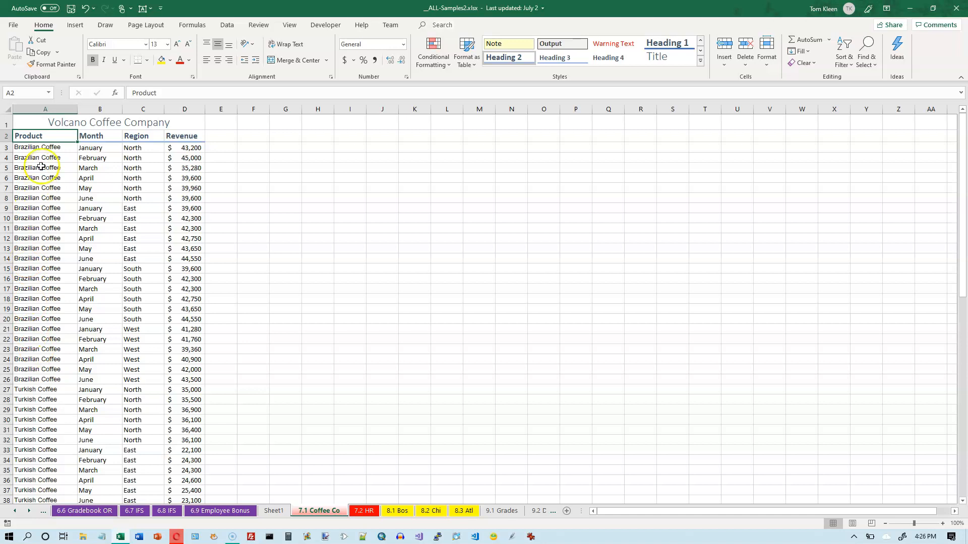
# - Create a PivotTable on a new worksheet from the Volcano Coffee Company data range A2:D74
pyautogui.click(100, 135)
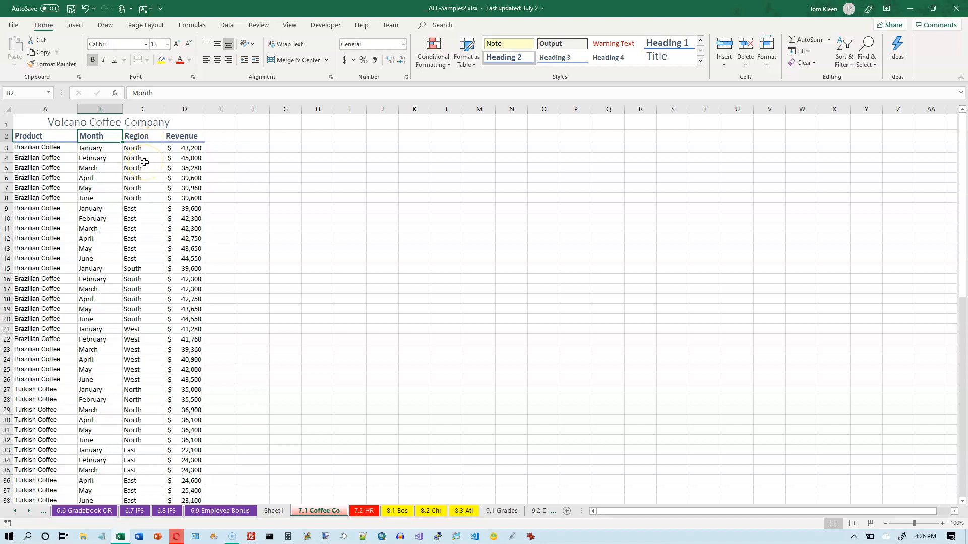
pyautogui.click(46, 149)
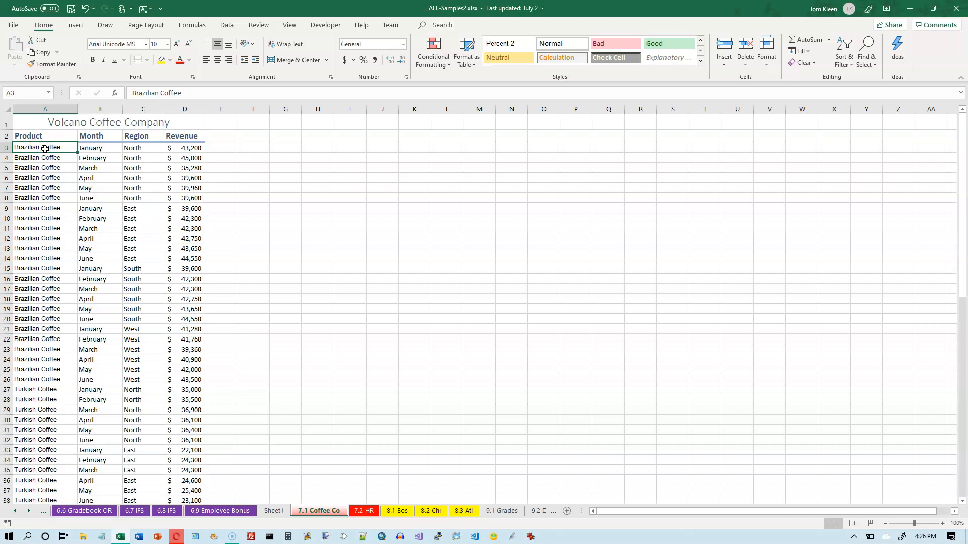
pyautogui.click(93, 123)
pyautogui.click(55, 150)
pyautogui.click(75, 25)
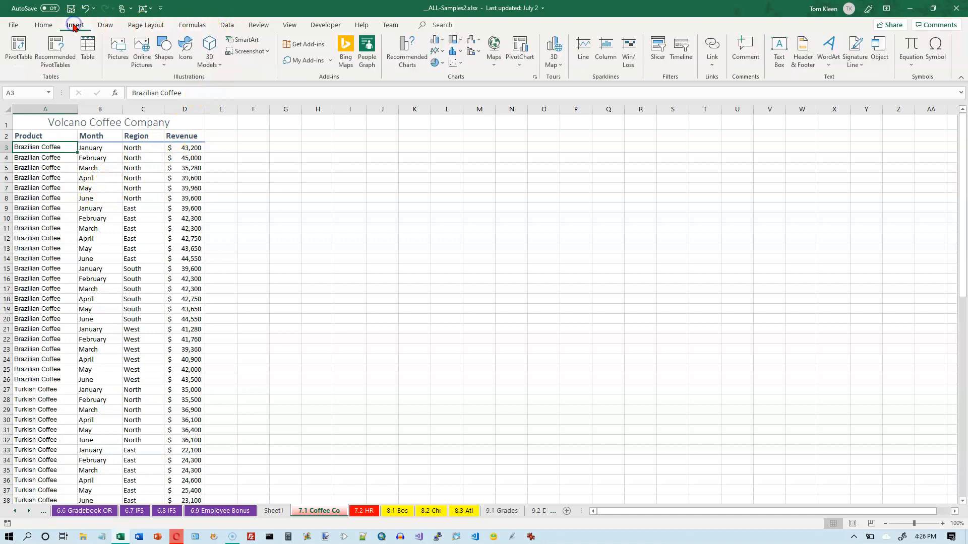
pyautogui.click(18, 52)
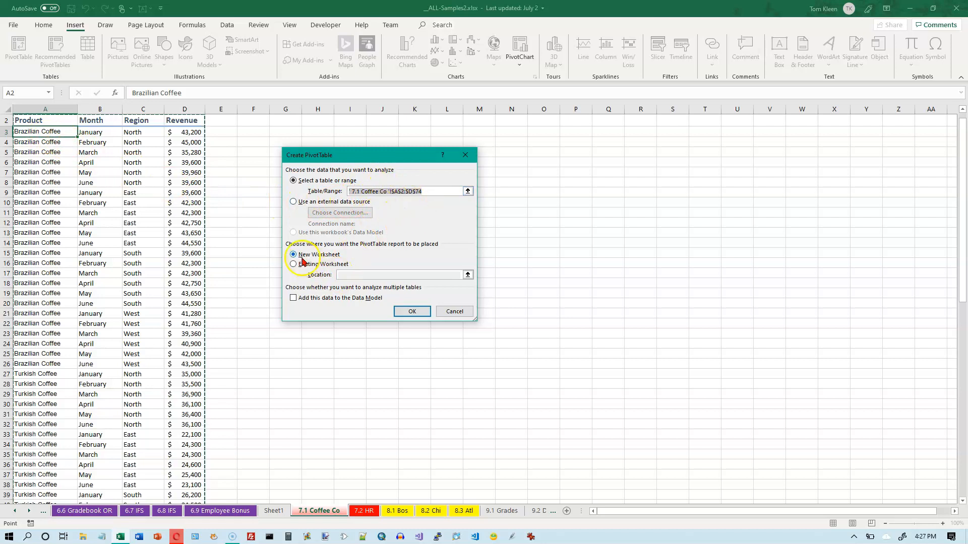
pyautogui.click(409, 311)
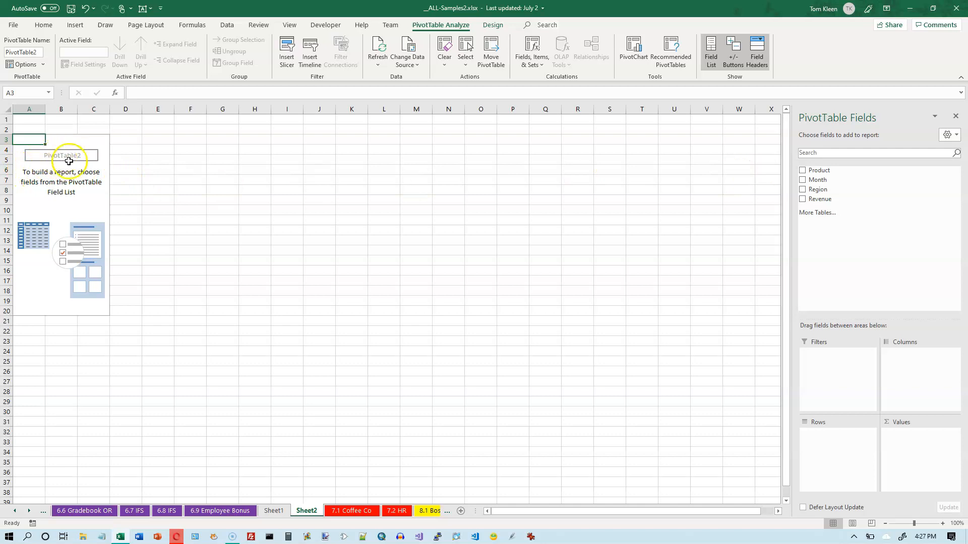
# - Add the Product field as PivotTable rows and Revenue as summed values
pyautogui.click(803, 171)
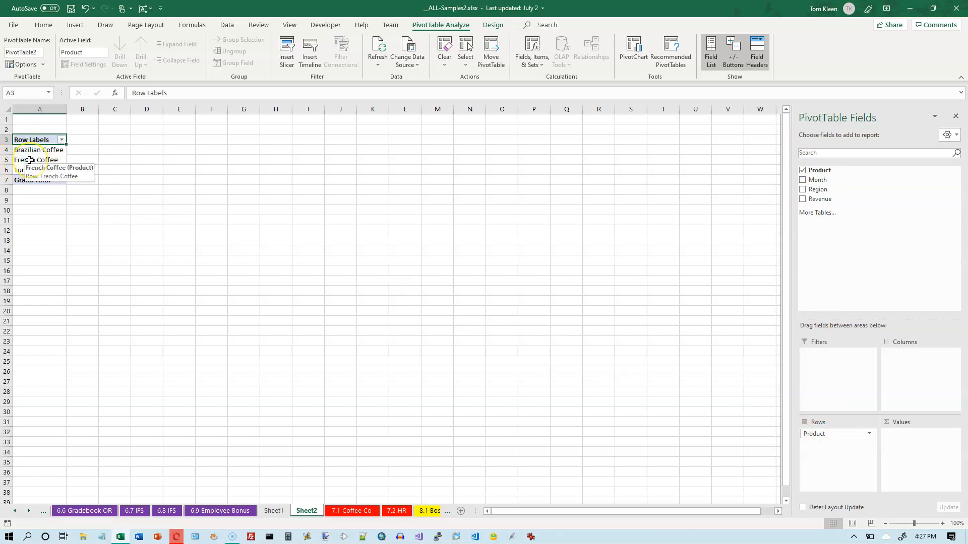
pyautogui.moveTo(30, 159); pyautogui.dragTo(14, 160)
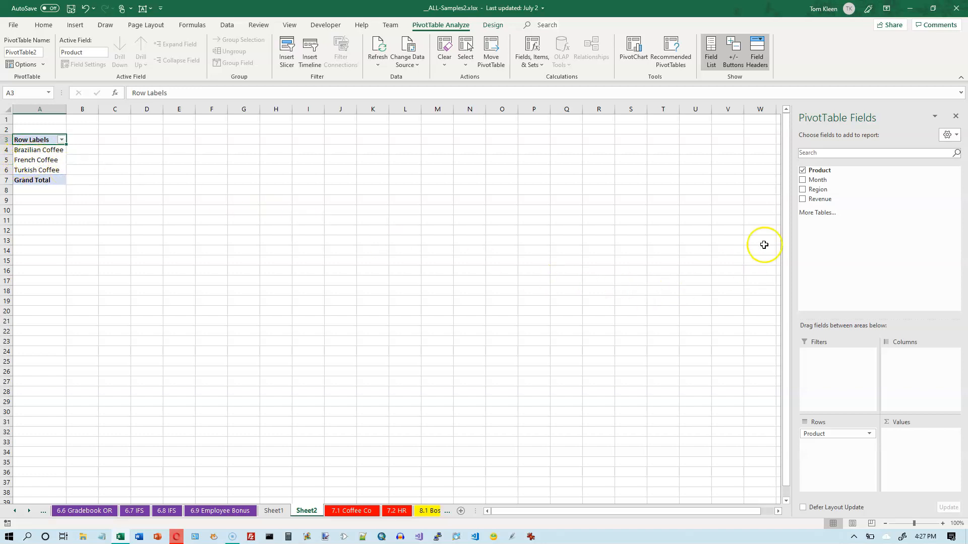
pyautogui.click(803, 200)
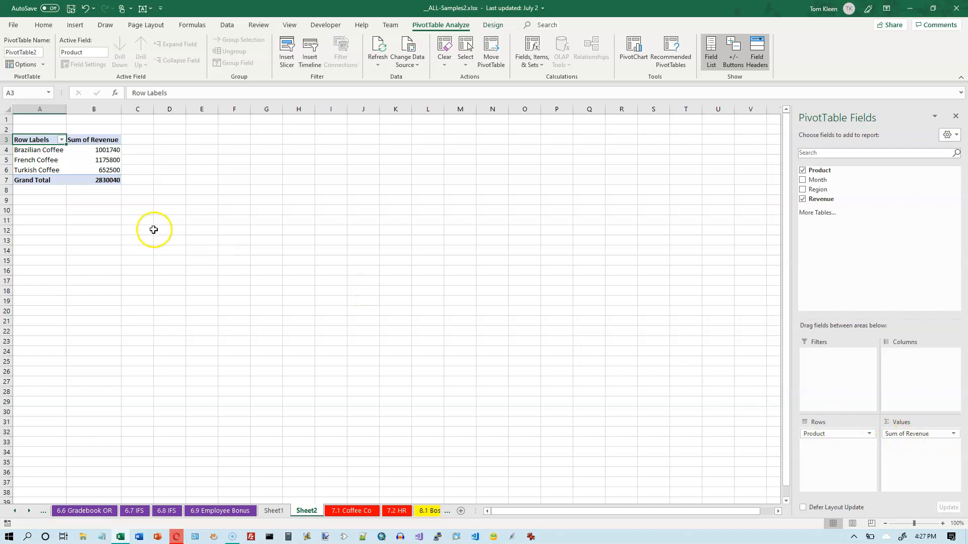
# - Format the Sum of Revenue column B in Accounting format with a dollar sign and no decimal places
pyautogui.moveTo(94, 150); pyautogui.dragTo(88, 168)
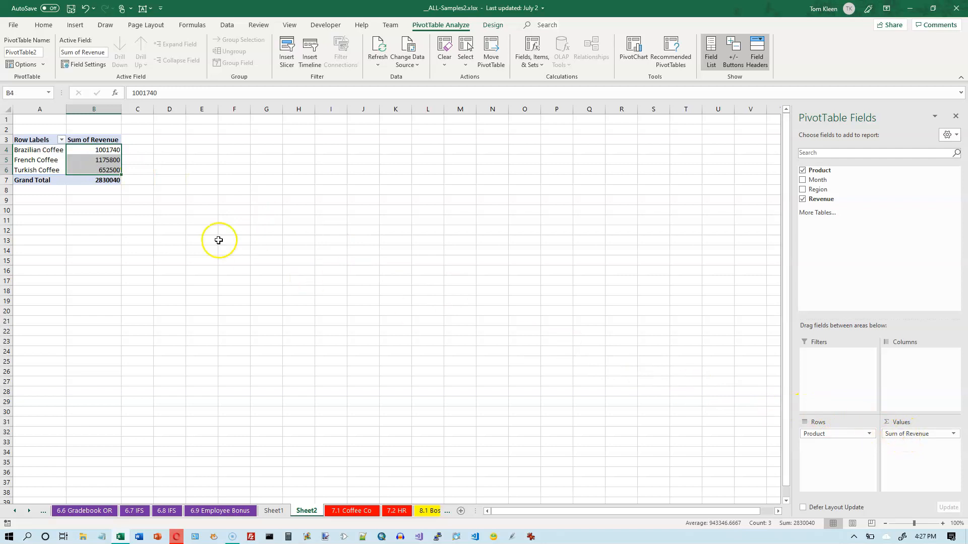
pyautogui.click(91, 108)
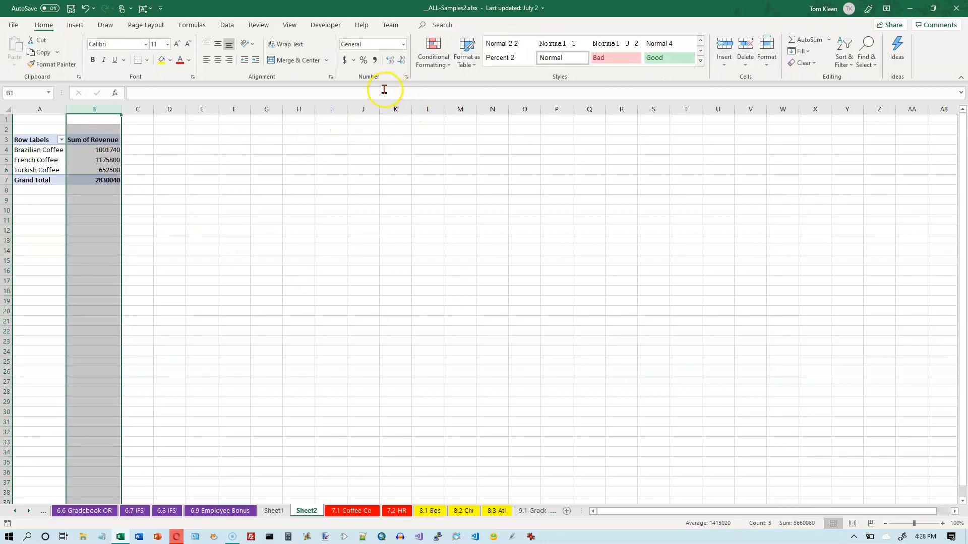
pyautogui.click(346, 62)
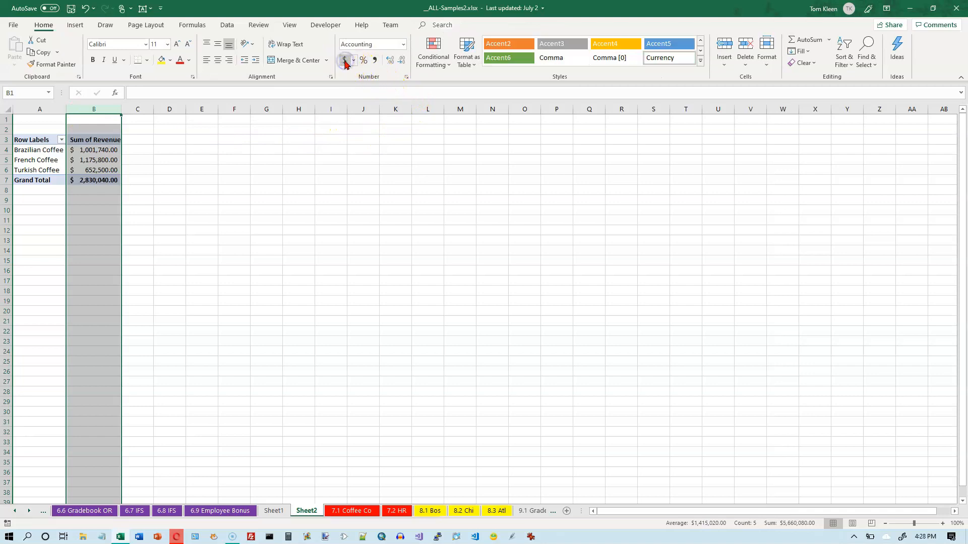
pyautogui.click(401, 61)
pyautogui.click(401, 60)
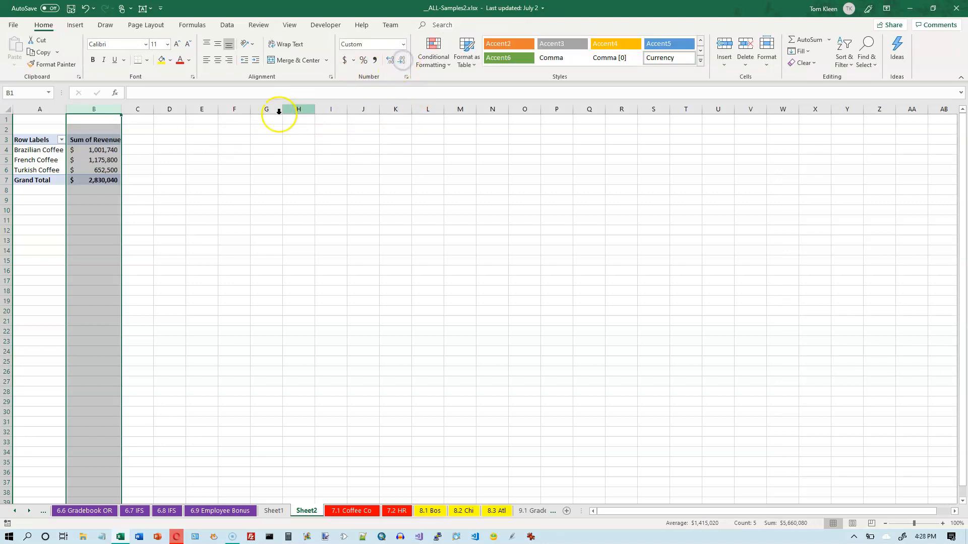
pyautogui.click(107, 150)
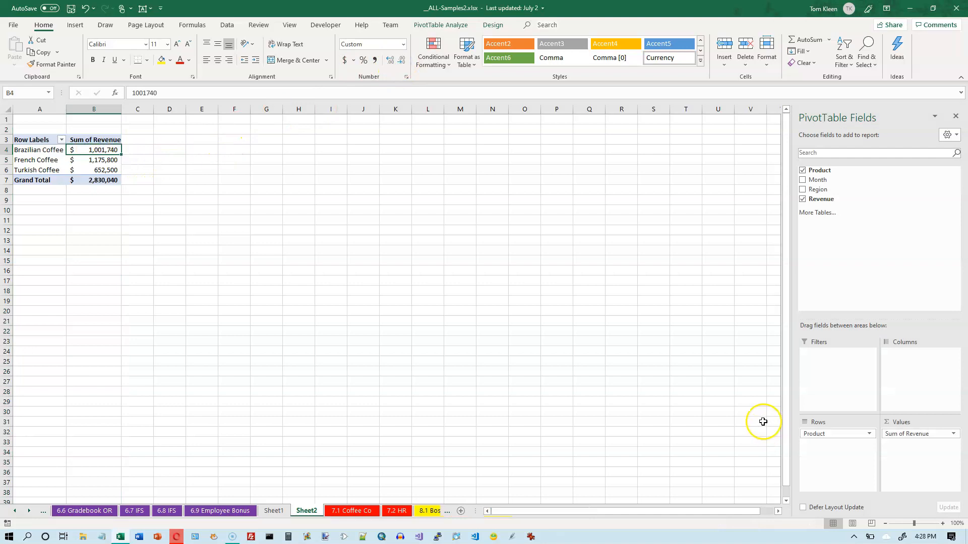
# - Add the Month field to the PivotTable and place it in the Columns area
pyautogui.click(802, 180)
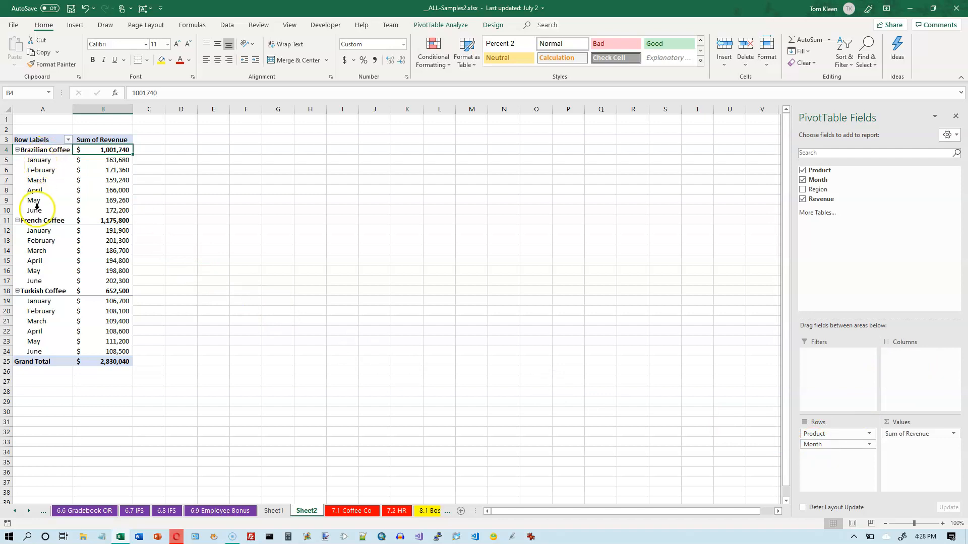
pyautogui.moveTo(817, 447); pyautogui.dragTo(916, 370)
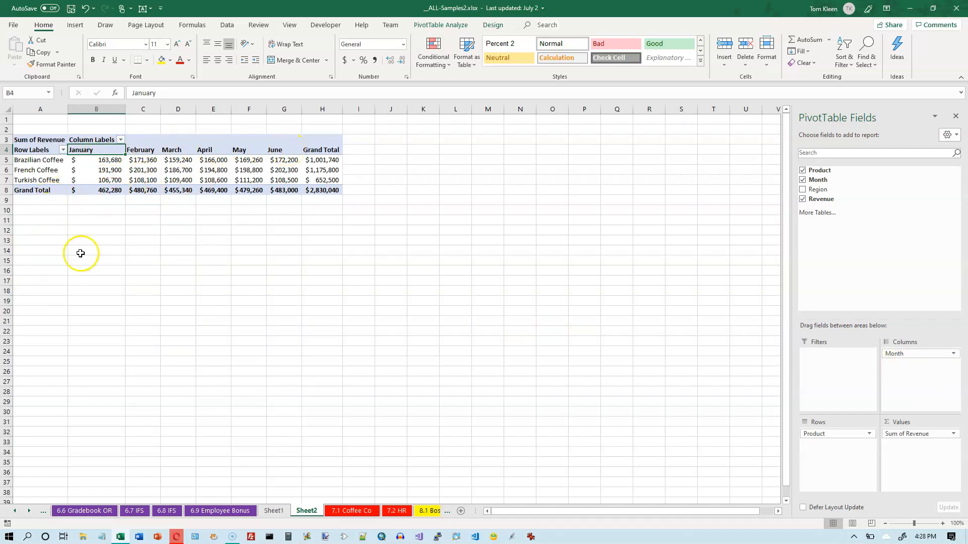
pyautogui.moveTo(128, 160)
# - Filter the PivotTable's month columns to January, February and March, and check the filter options for the product rows
pyautogui.click(95, 141)
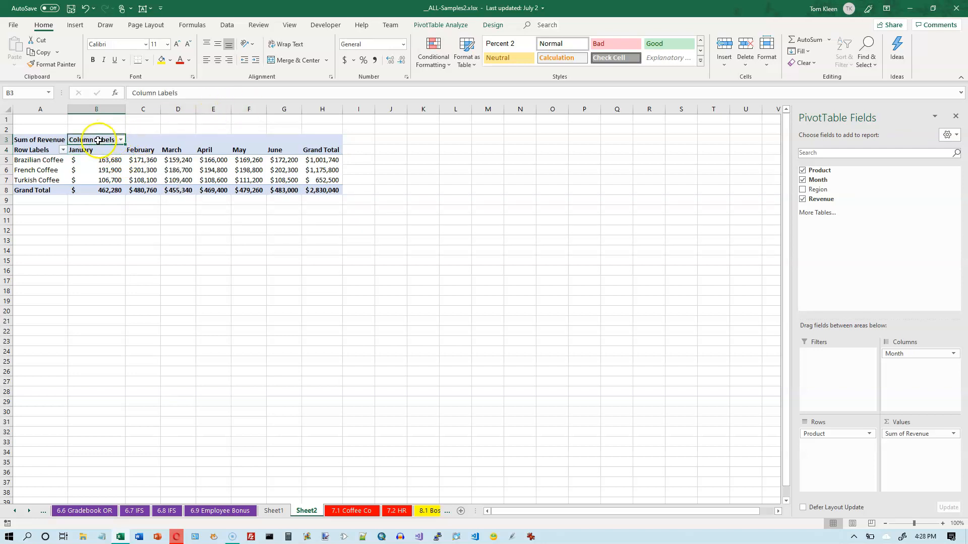
pyautogui.click(120, 140)
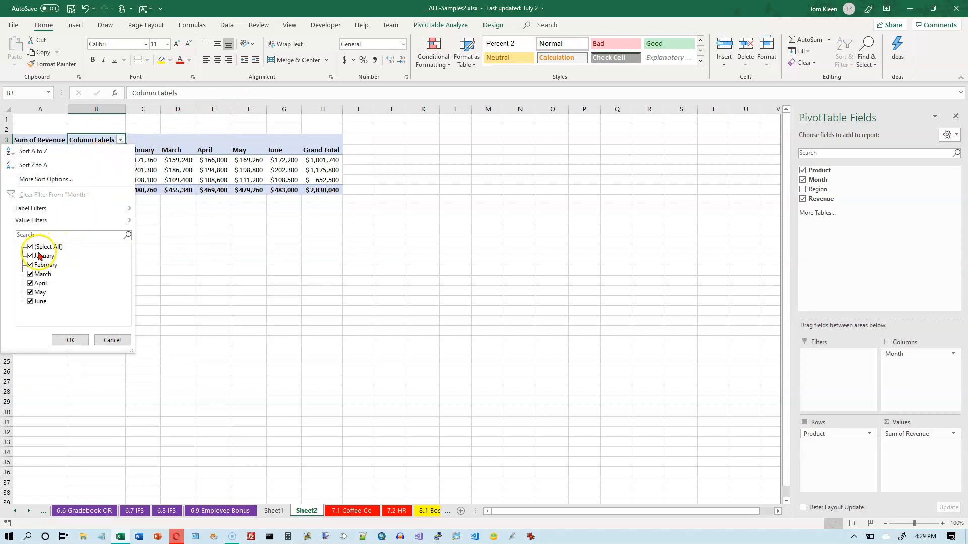
pyautogui.click(30, 282)
pyautogui.click(30, 292)
pyautogui.click(29, 301)
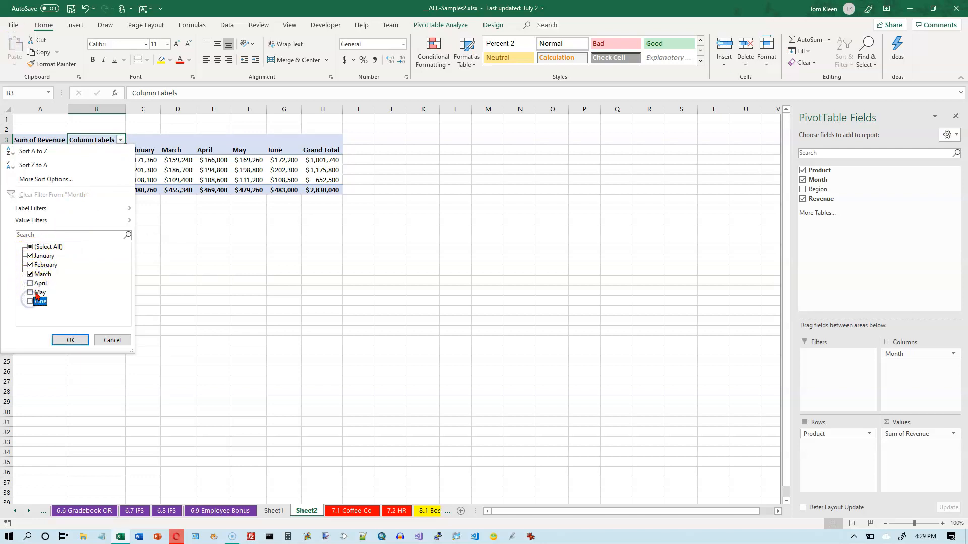
pyautogui.click(65, 332)
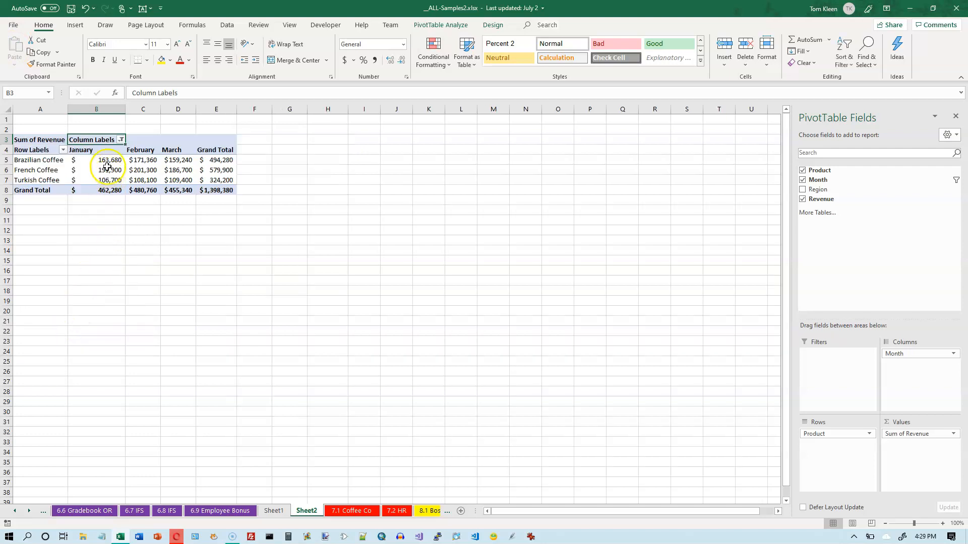
pyautogui.click(63, 151)
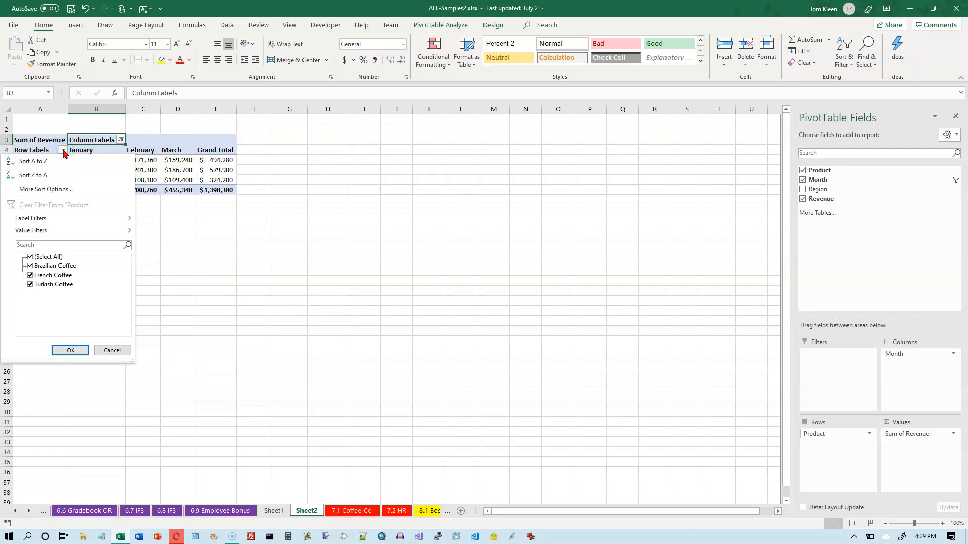
pyautogui.click(63, 151)
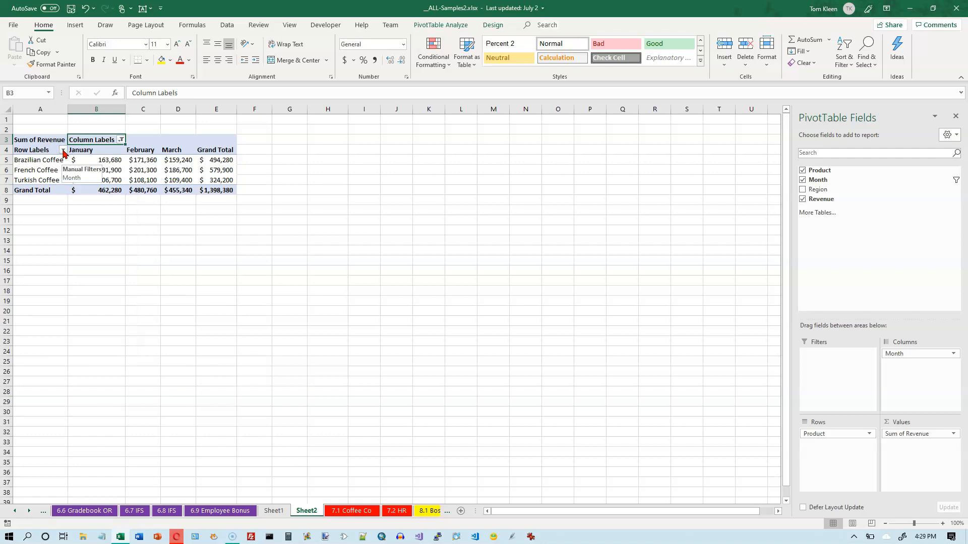
# - Rename the Column Labels header in B3 to Month and the Row Labels header in A4 to Product
pyautogui.click(102, 141)
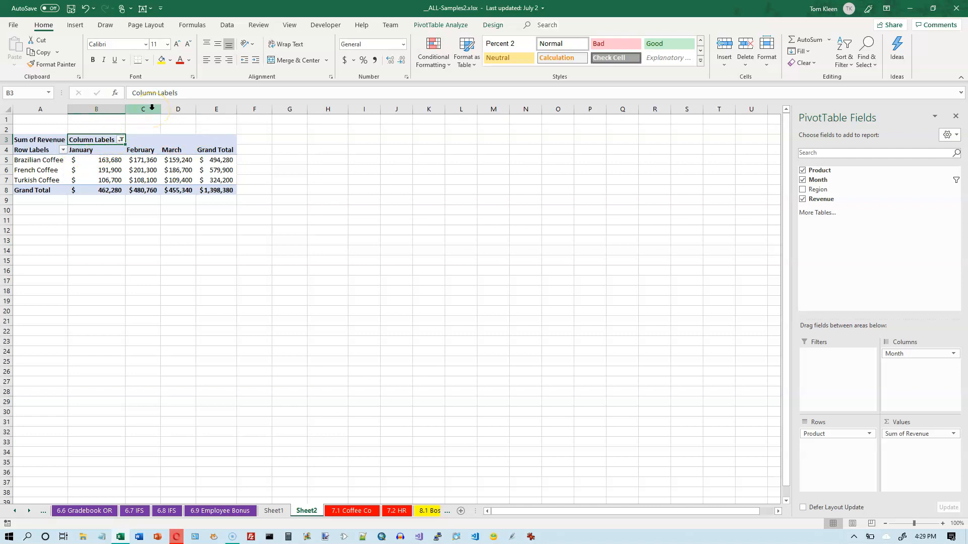
pyautogui.write('Month')
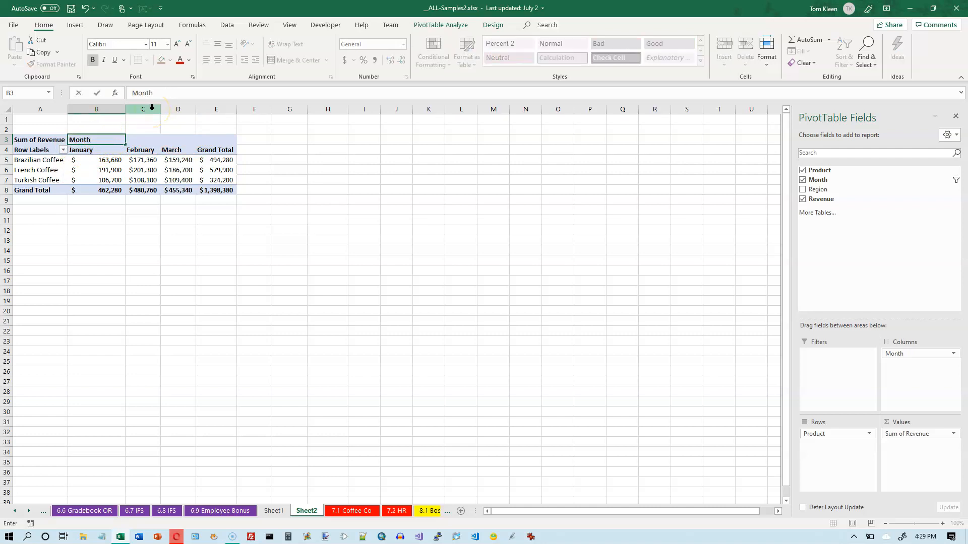
pyautogui.press('Return')
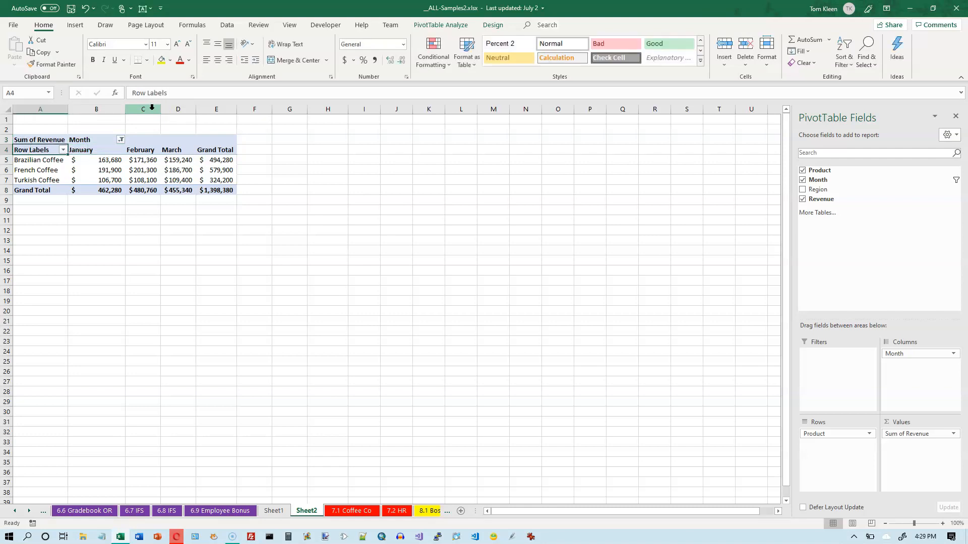
pyautogui.write('Product')
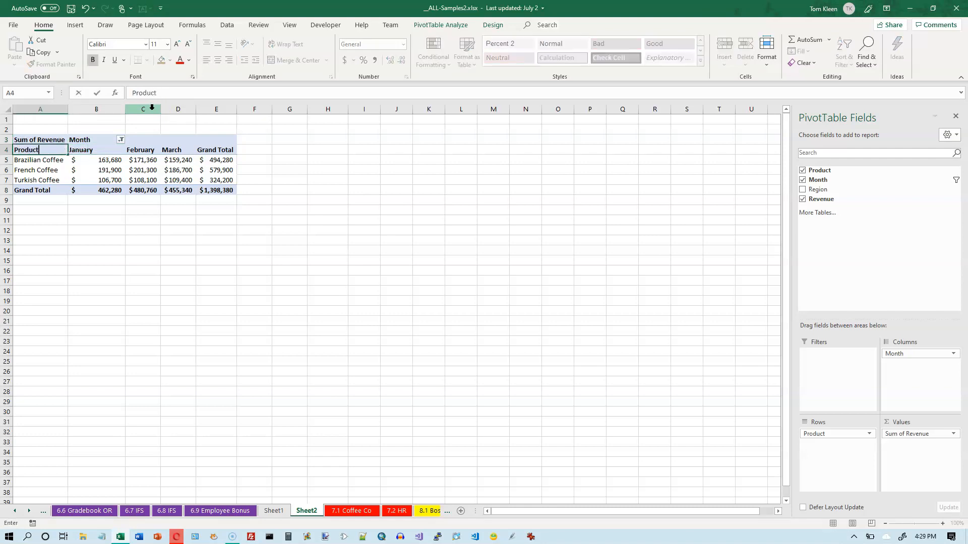
pyautogui.press('Return')
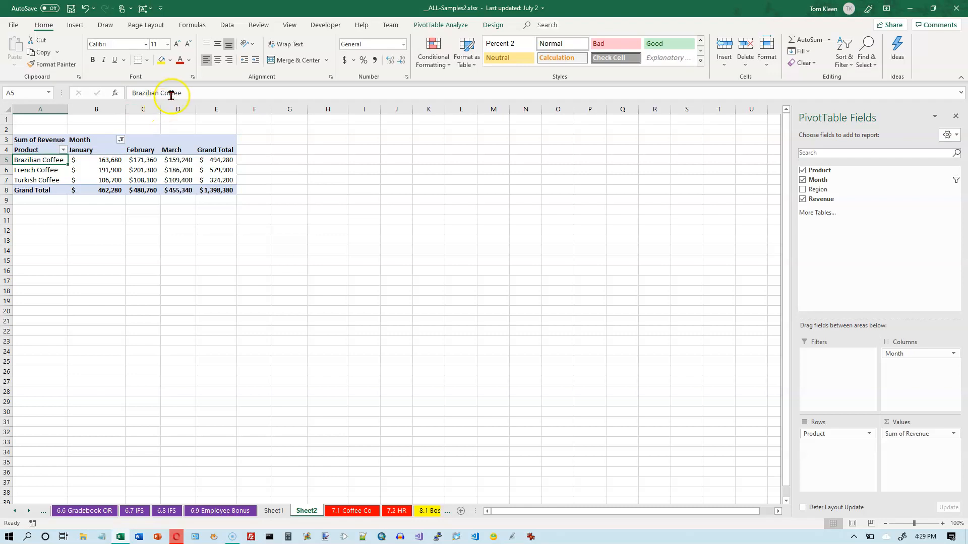
# - Narrow column B and right-align the January, February and March headers in B4:D4
pyautogui.click(102, 141)
pyautogui.moveTo(125, 110); pyautogui.dragTo(111, 117)
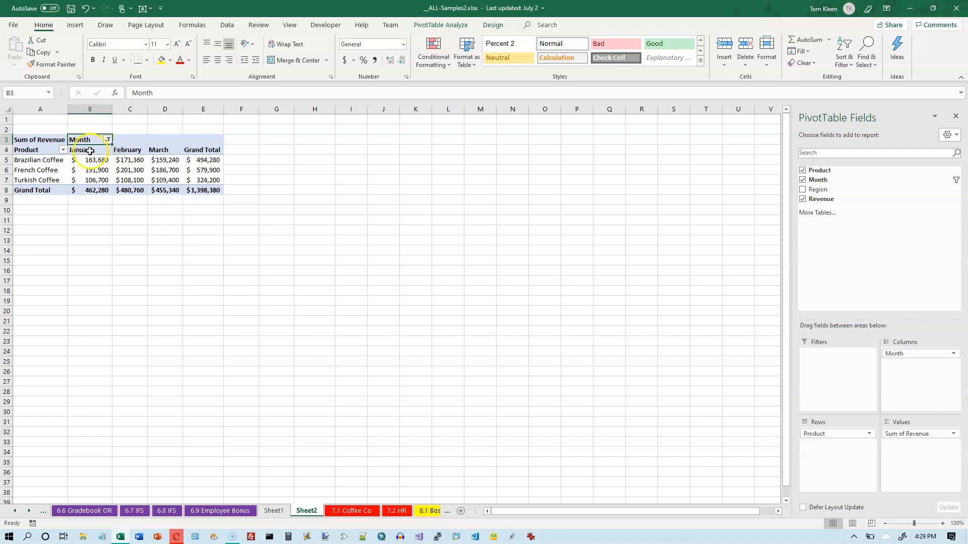
pyautogui.moveTo(88, 149); pyautogui.dragTo(172, 149)
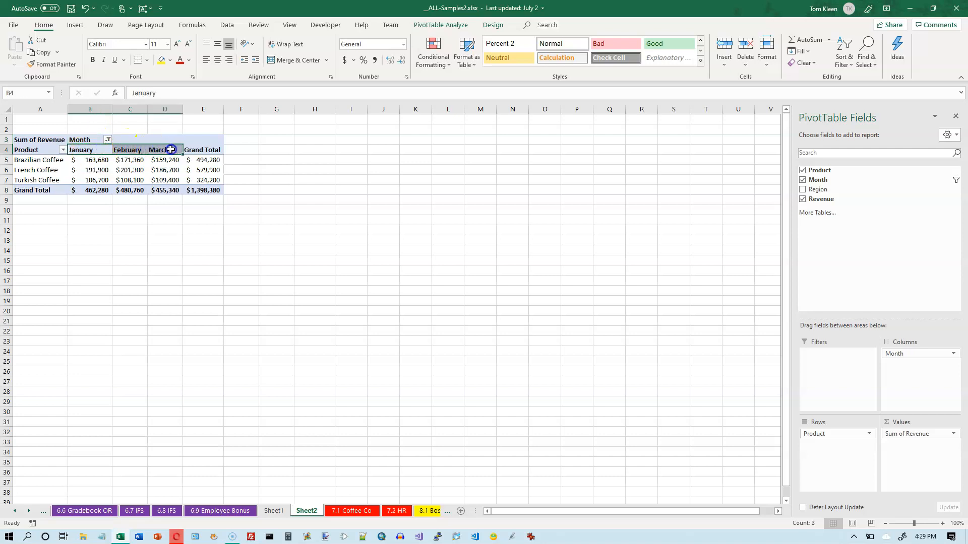
pyautogui.click(231, 62)
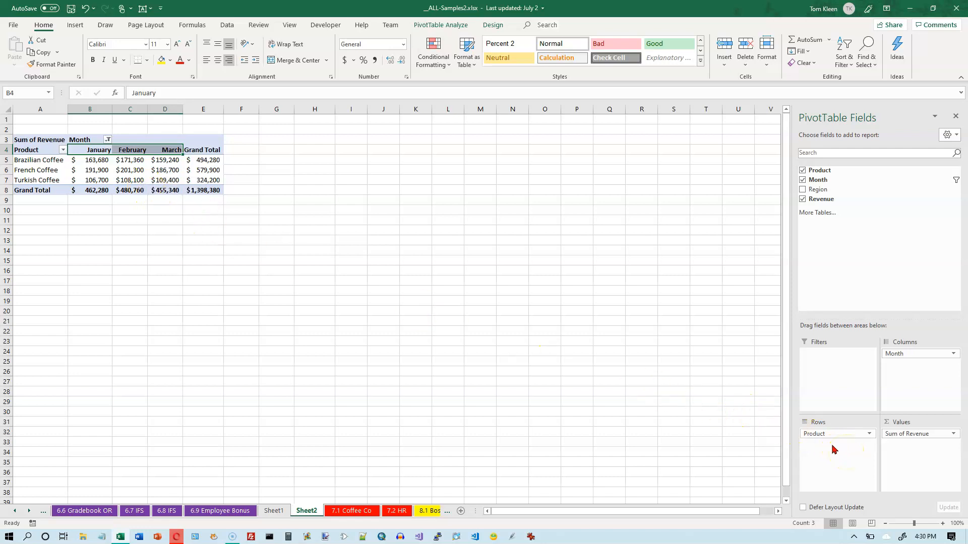
# - Swap the PivotTable's Product field to Columns and Month field to Rows, and rename header B3 to Product and A4 to Month
pyautogui.moveTo(824, 437); pyautogui.dragTo(905, 378)
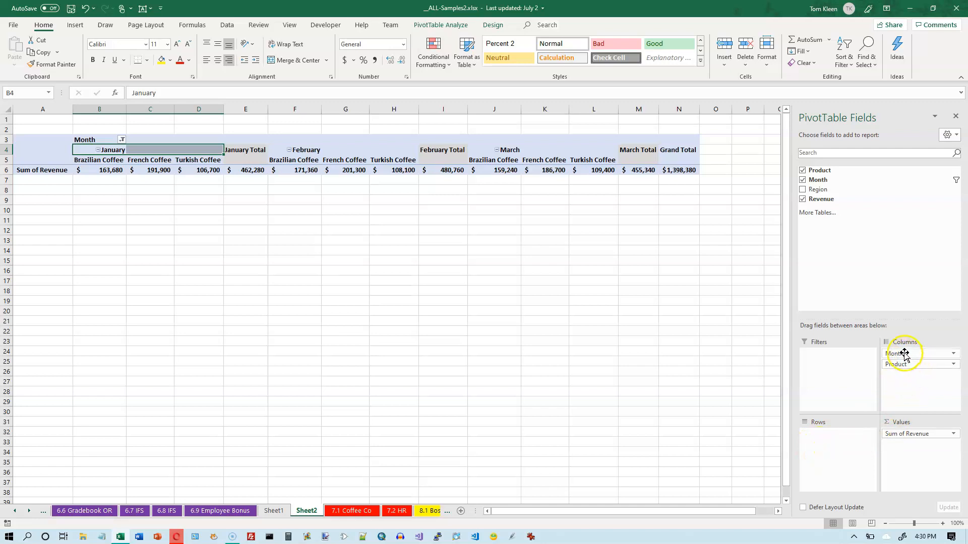
pyautogui.moveTo(904, 355); pyautogui.dragTo(838, 443)
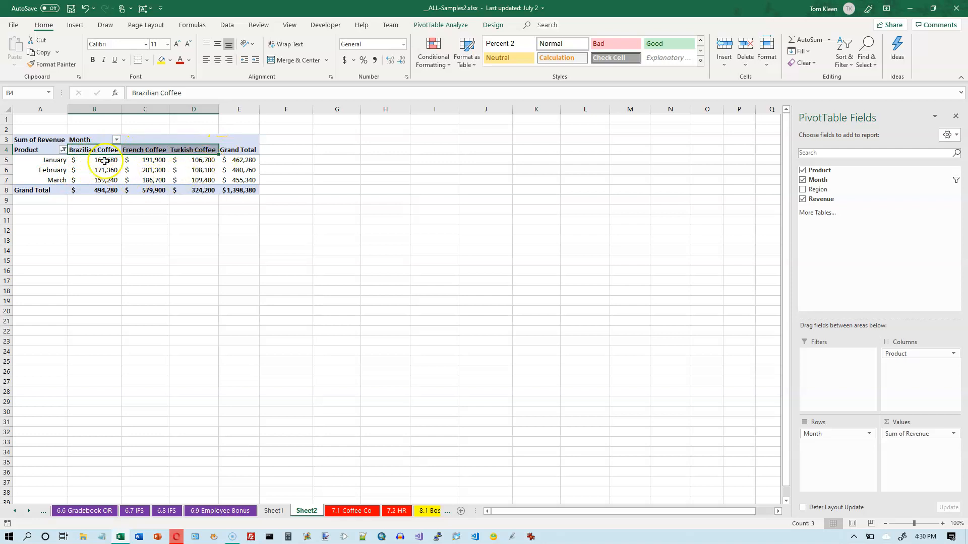
pyautogui.click(89, 140)
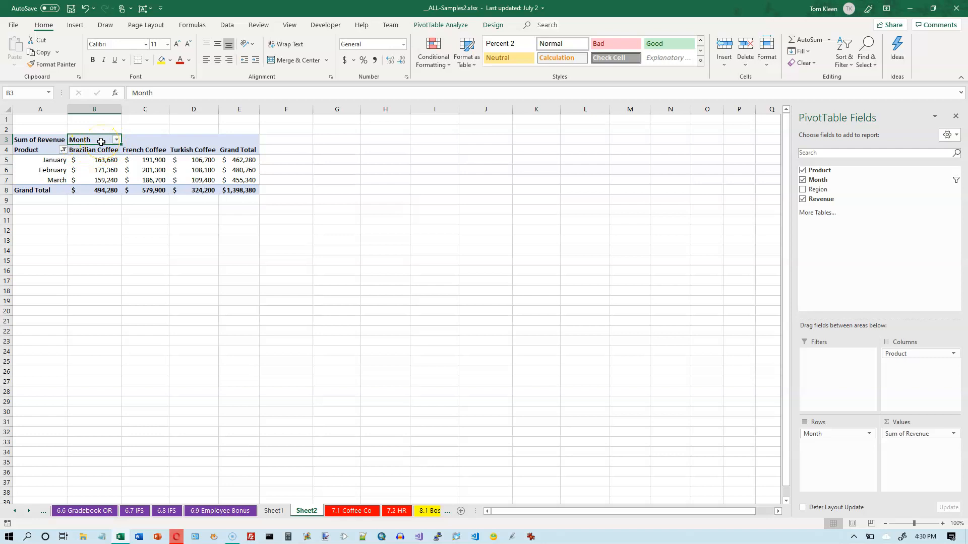
pyautogui.write('Product')
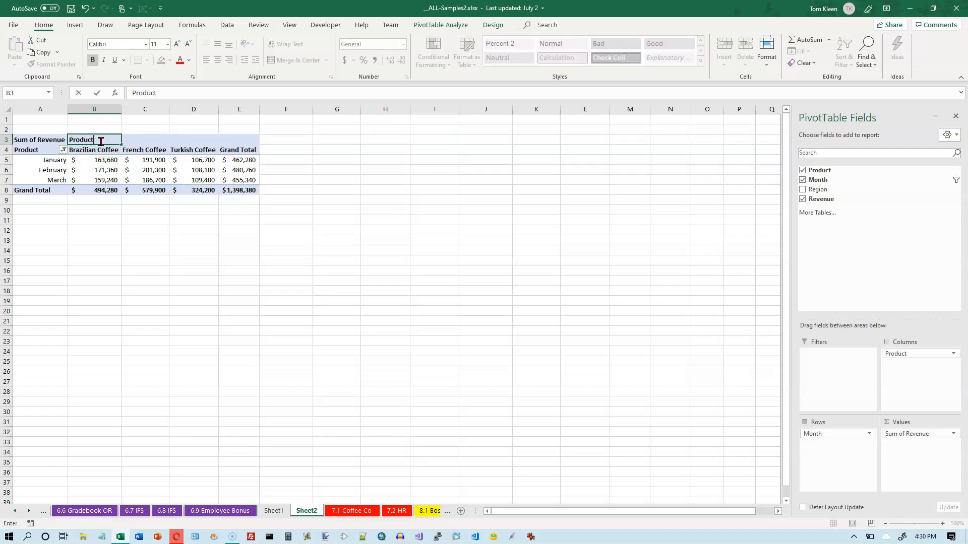
pyautogui.press('Return')
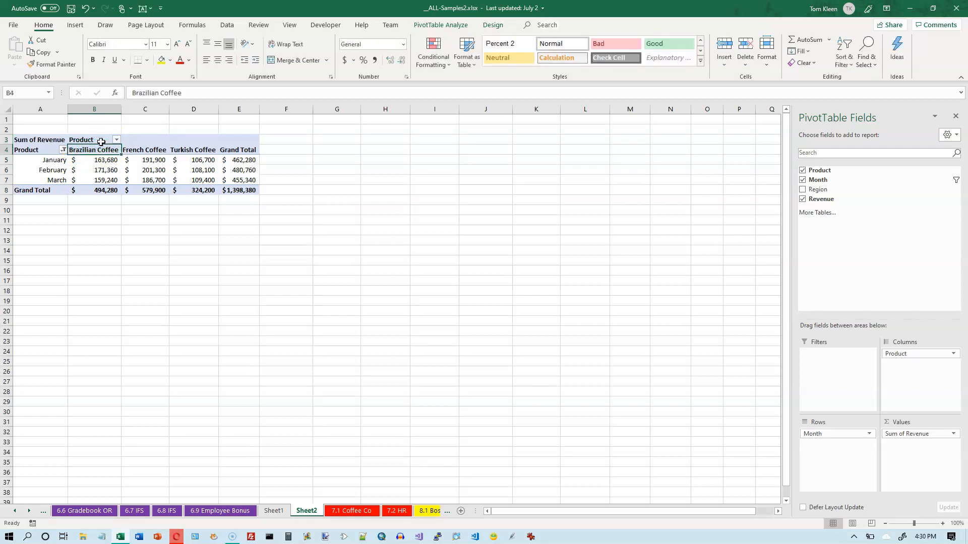
pyautogui.write('Month')
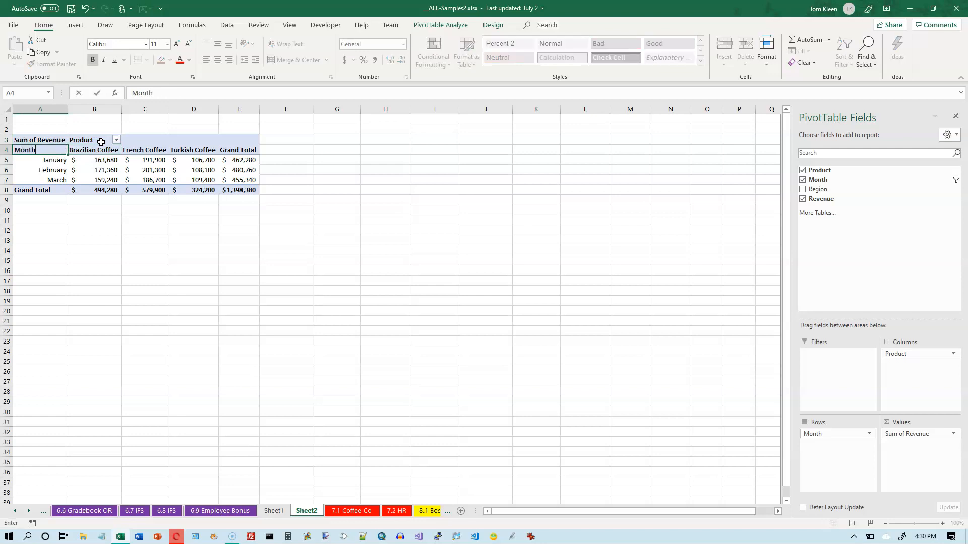
pyautogui.press('Return')
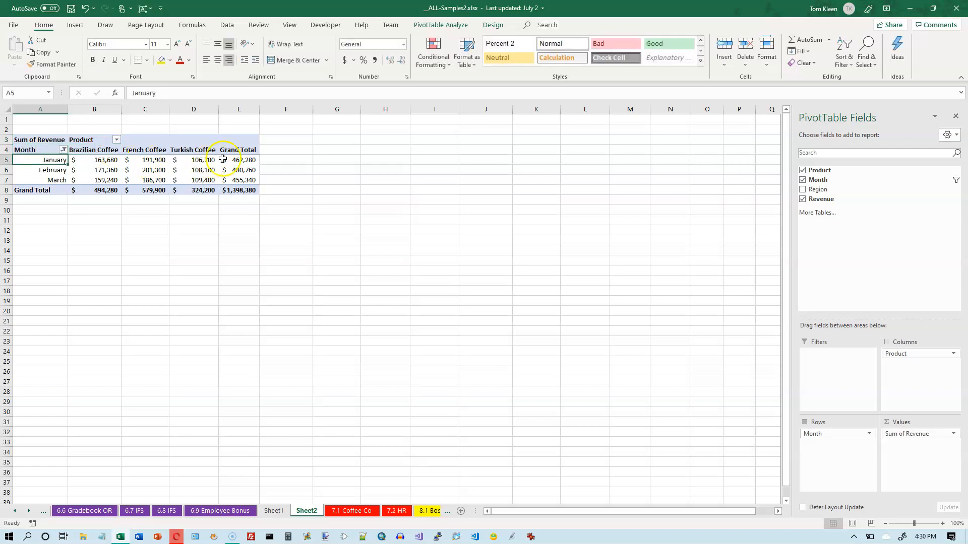
# - Set the PivotTable's month filter to include all months
pyautogui.click(62, 149)
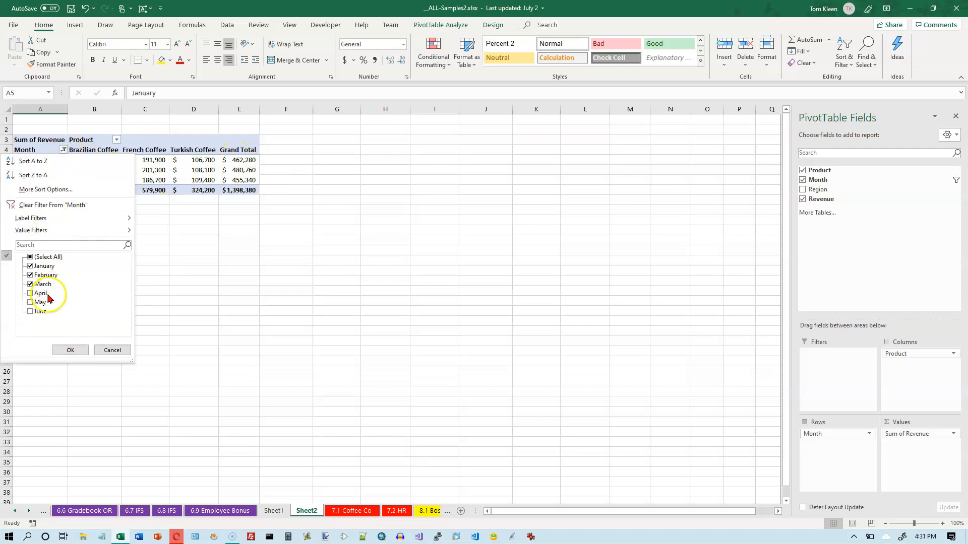
pyautogui.click(30, 257)
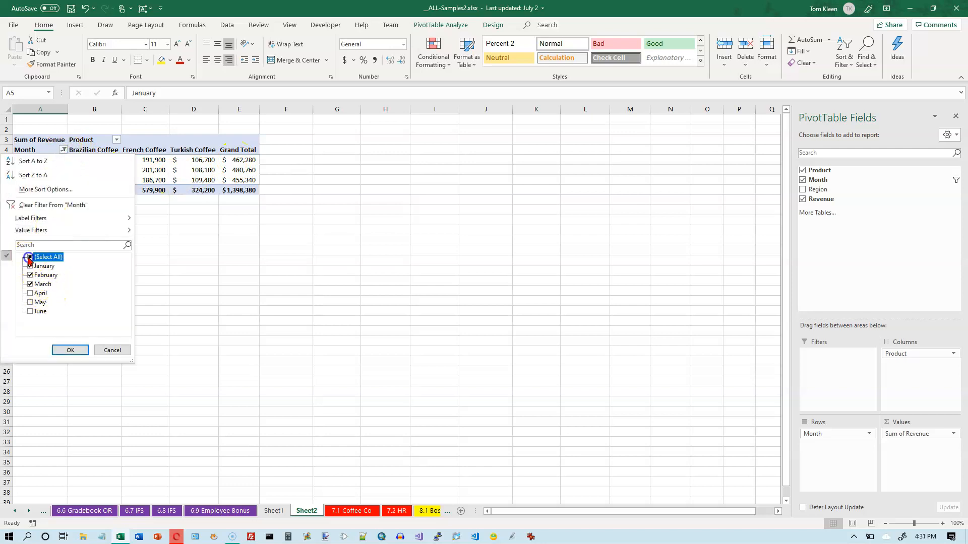
pyautogui.click(69, 349)
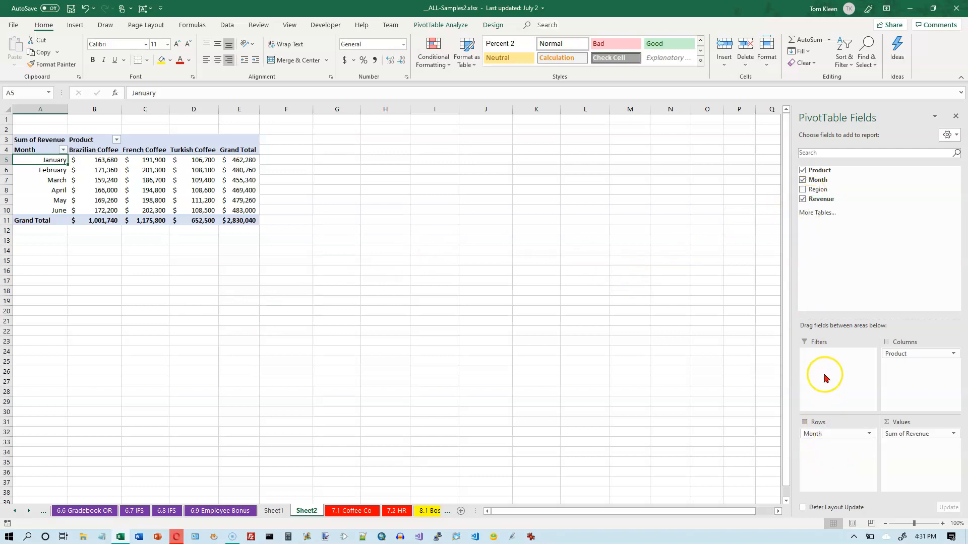
# - Add the Region field to the PivotTable in the Columns area and move Product beneath Month in the Rows area
pyautogui.click(802, 190)
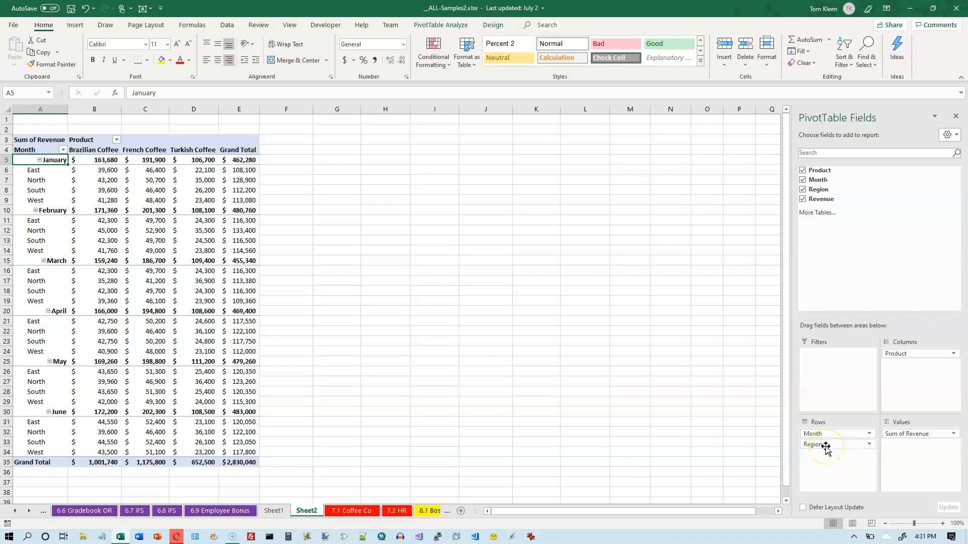
pyautogui.moveTo(826, 446); pyautogui.dragTo(923, 394)
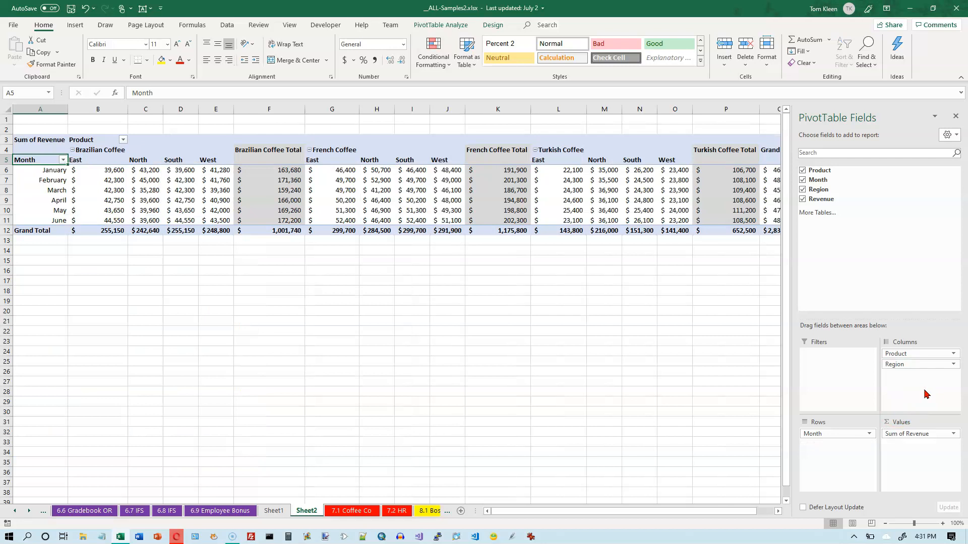
pyautogui.click(911, 354)
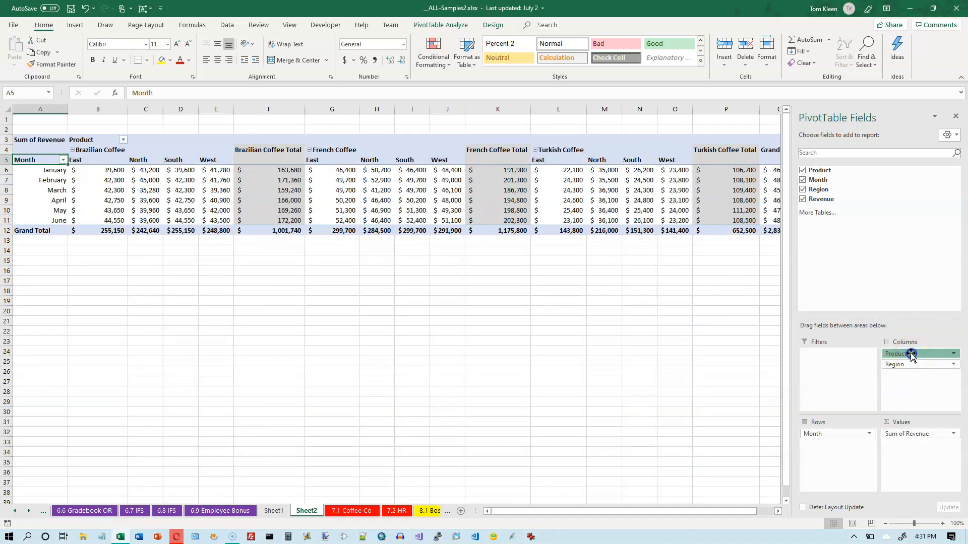
pyautogui.moveTo(911, 354); pyautogui.dragTo(839, 452)
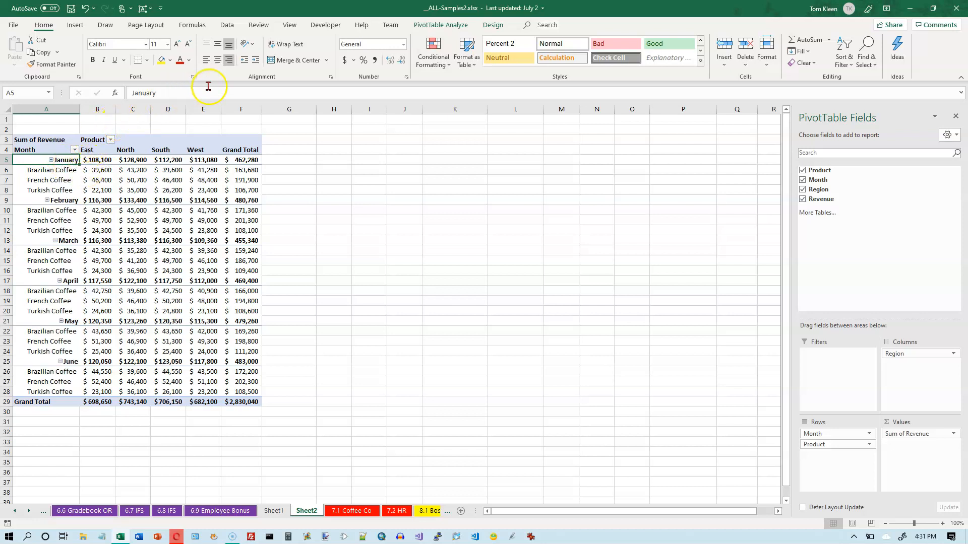
# - Left-align the January row label in A5
pyautogui.click(207, 60)
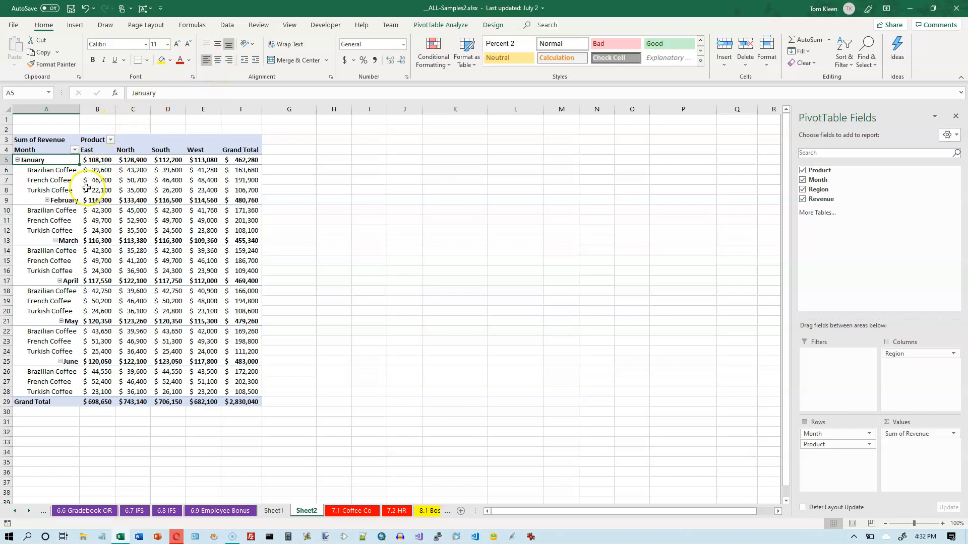
pyautogui.click(70, 200)
pyautogui.keyDown('ctrl'); pyautogui.click(73, 241); pyautogui.keyUp('ctrl')
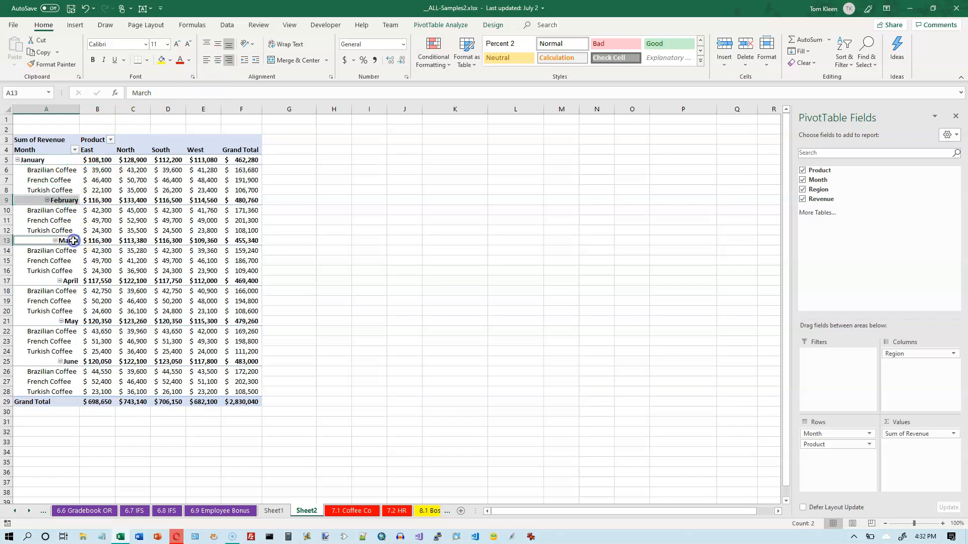
pyautogui.keyDown('ctrl'); pyautogui.click(71, 279); pyautogui.keyUp('ctrl')
pyautogui.click(72, 325)
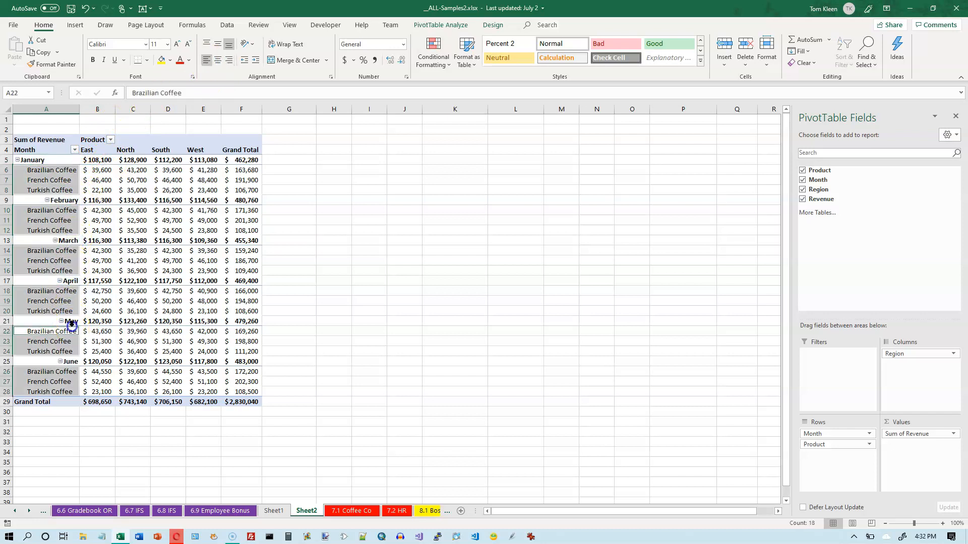
pyautogui.click(68, 161)
# - Left-align the February, March, April, May and June row labels in column A together
pyautogui.click(67, 200)
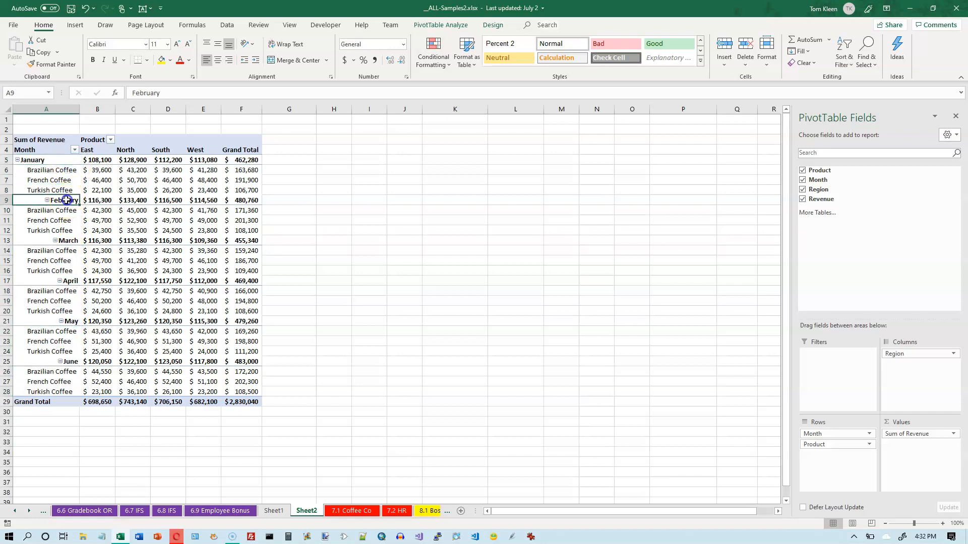
pyautogui.keyDown('ctrl'); pyautogui.click(68, 241); pyautogui.keyUp('ctrl')
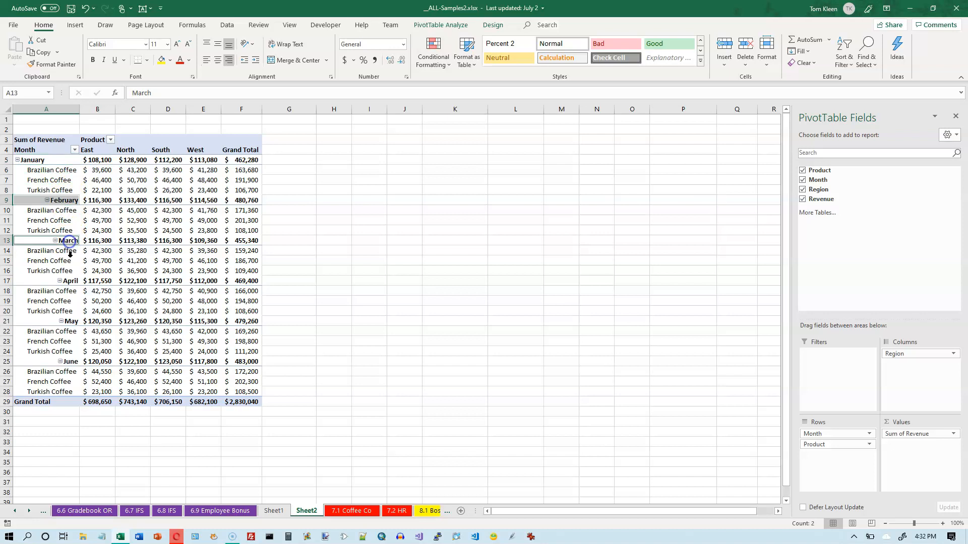
pyautogui.keyDown('ctrl'); pyautogui.click(70, 281); pyautogui.keyUp('ctrl')
pyautogui.keyDown('ctrl'); pyautogui.click(70, 322); pyautogui.keyUp('ctrl')
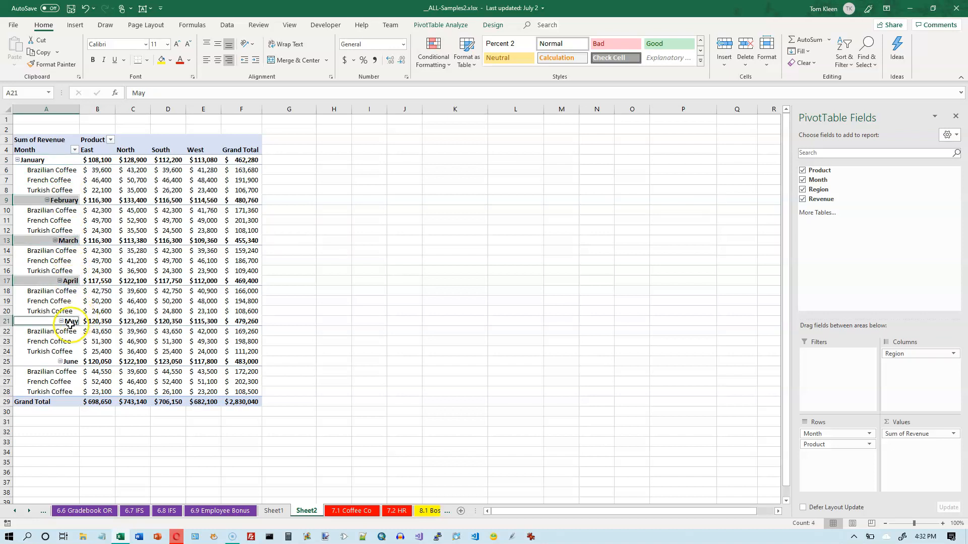
pyautogui.keyDown('ctrl'); pyautogui.click(69, 362); pyautogui.keyUp('ctrl')
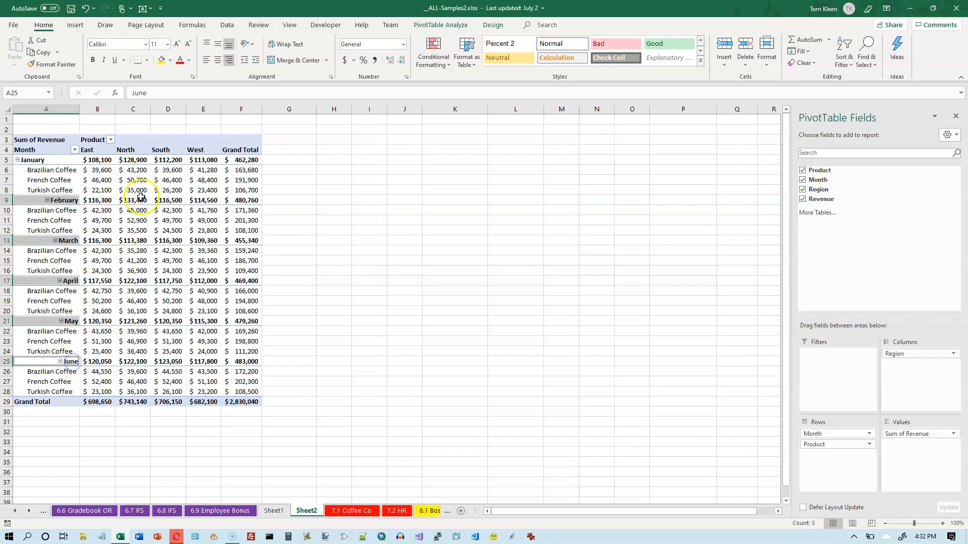
pyautogui.click(206, 60)
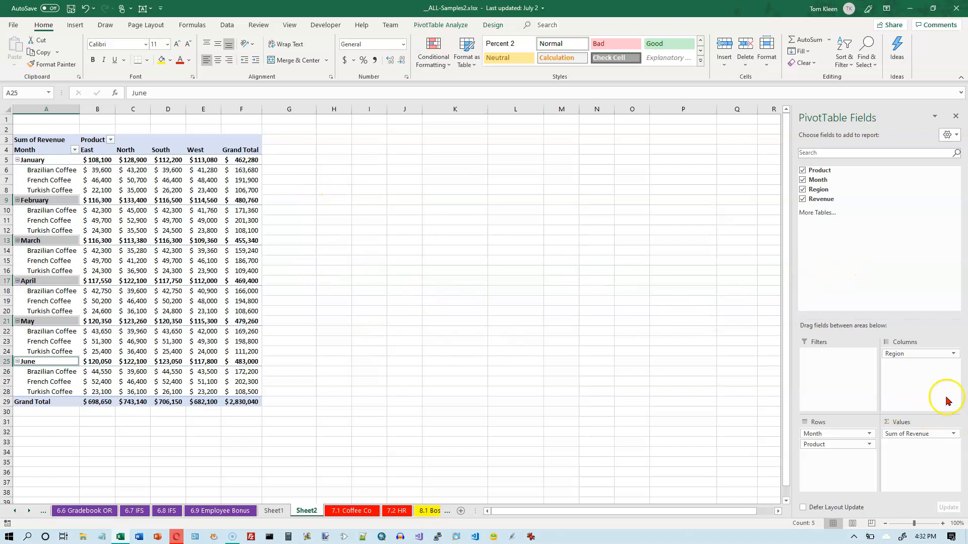
# - Rearrange the PivotTable with Month in the Columns area and Product above Region in the Rows area
pyautogui.moveTo(902, 355); pyautogui.dragTo(929, 373)
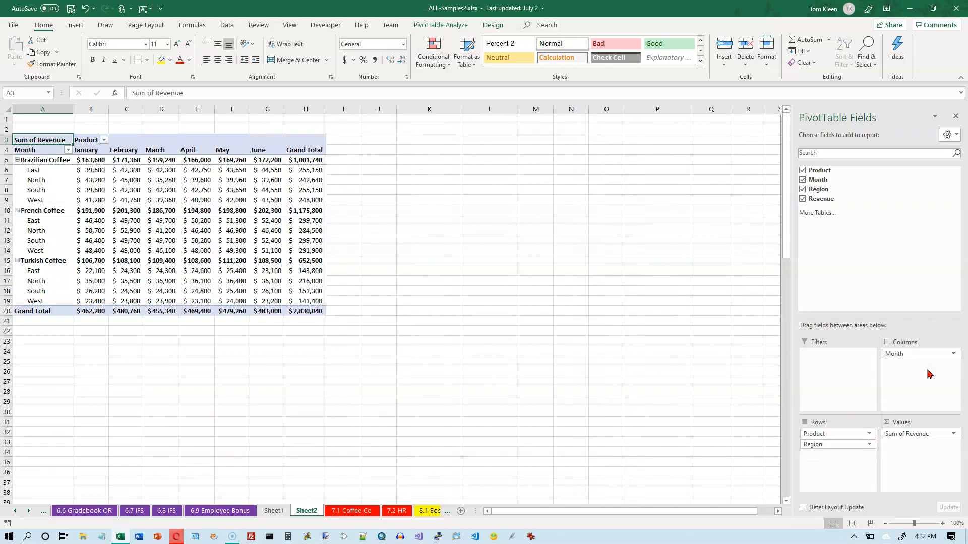